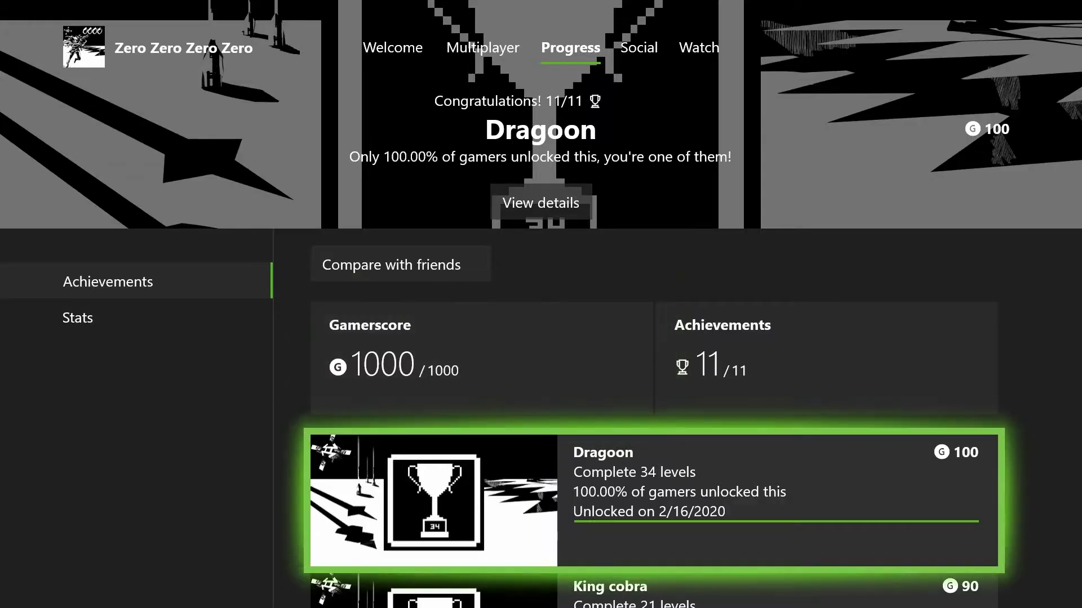
- Scroll down to the last entries of the Zero Zero Zero Zero achievements list
key(Down)
key(Down)
key(Down)
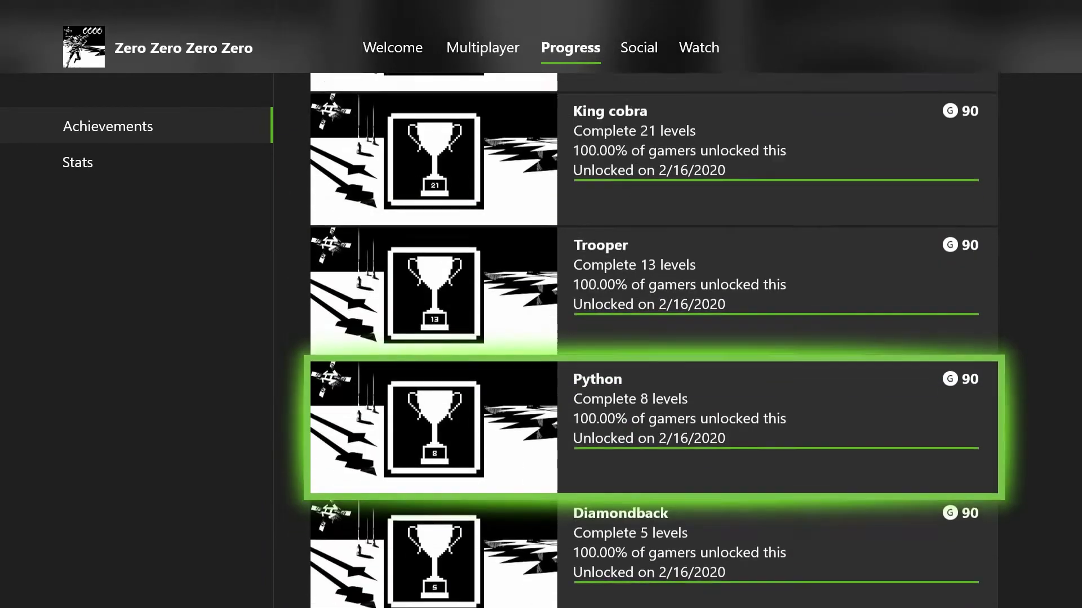
key(Down)
key(Down)
key(Down)
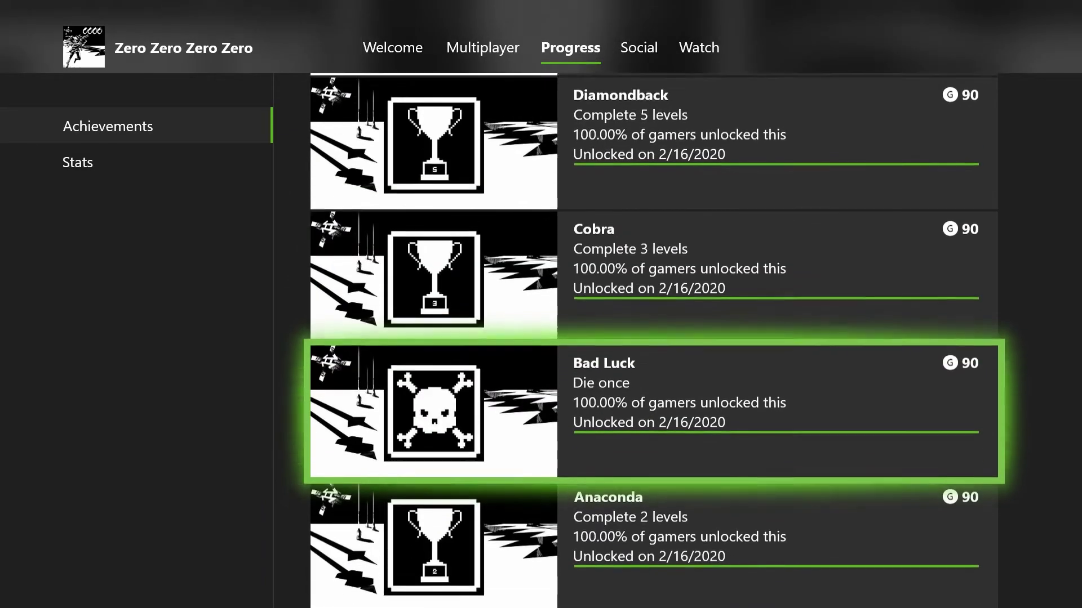
key(Down)
key(Down)
key(Down)
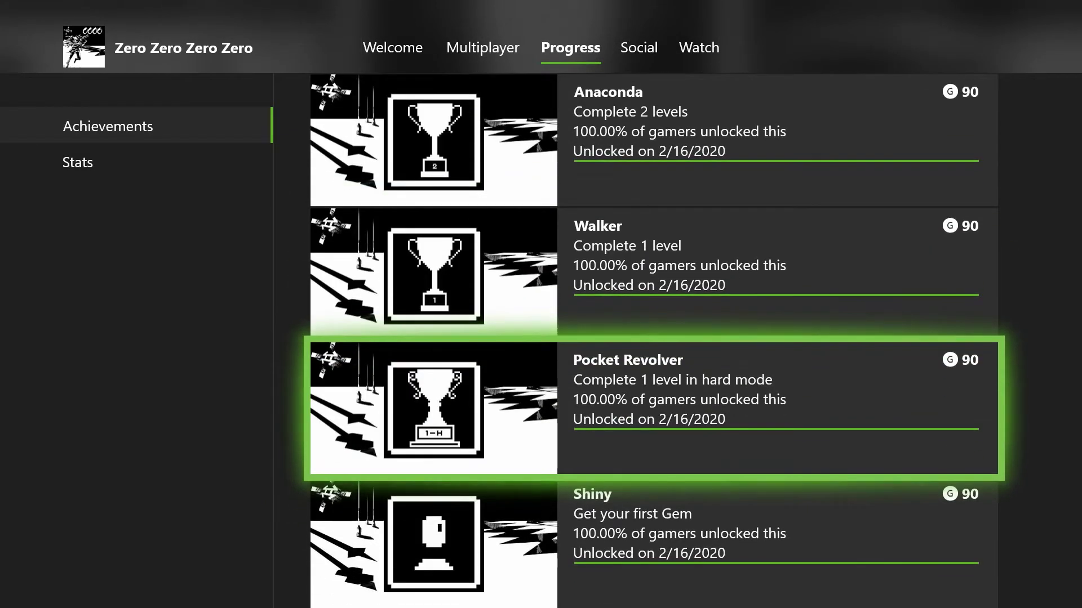
key(Down)
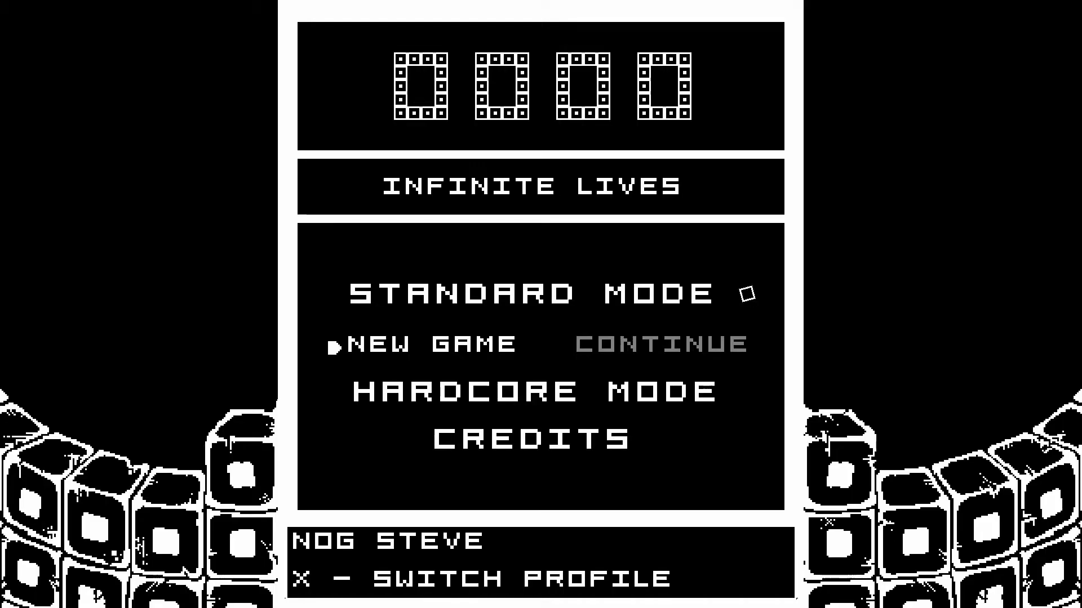
key(Down)
- Grab the gem in a Hardcore Mode run, then exit and open Standard Mode
key(Return)
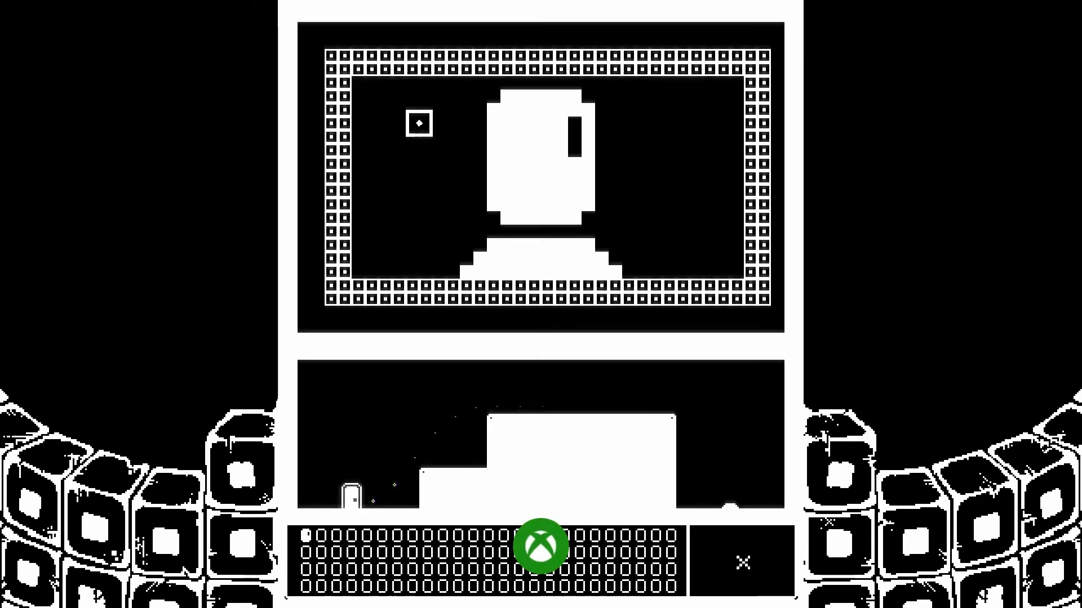
key(Escape)
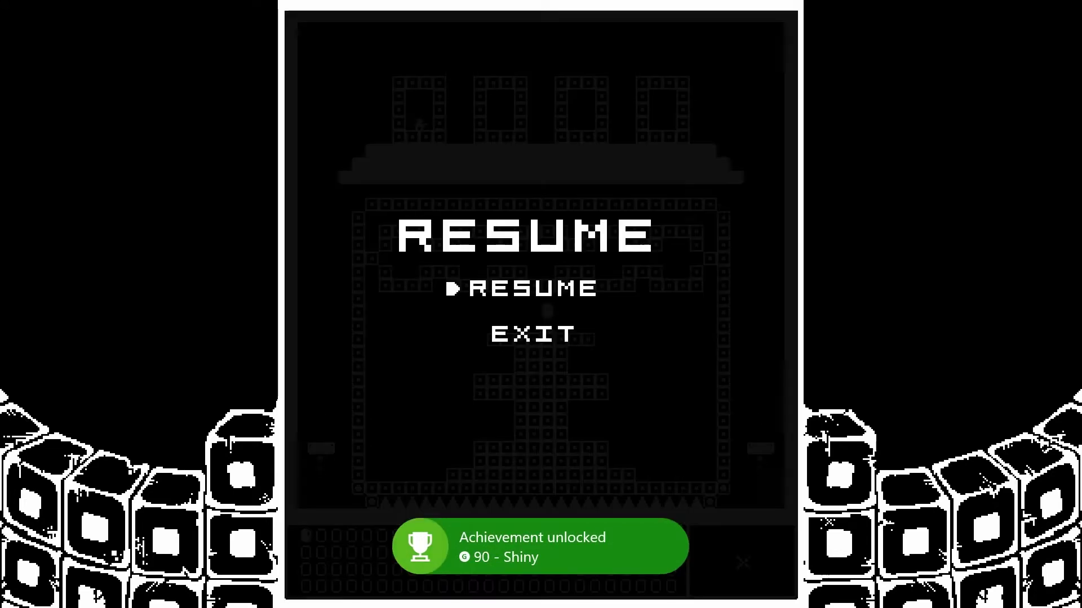
key(Return)
key(Return)
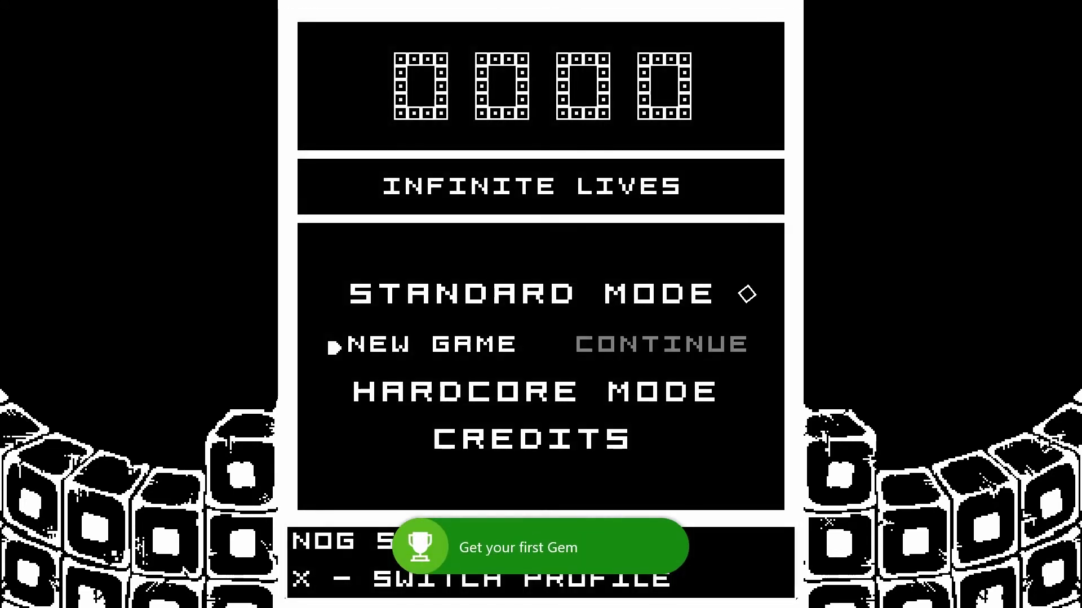
key(Return)
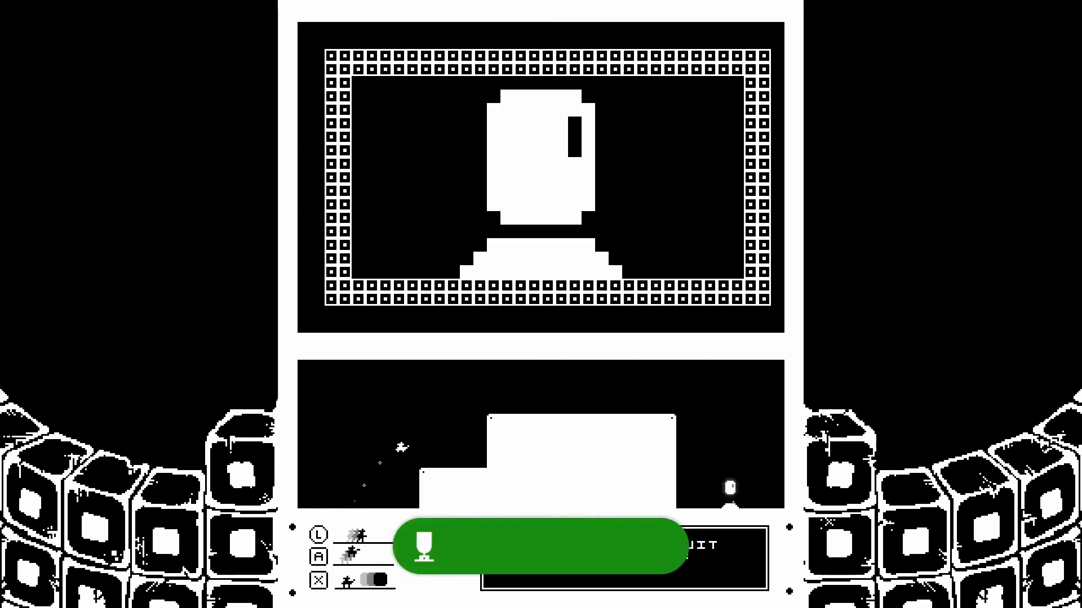
- Cross the white platform and walk through the exit door into the tall tower level
key(Right)
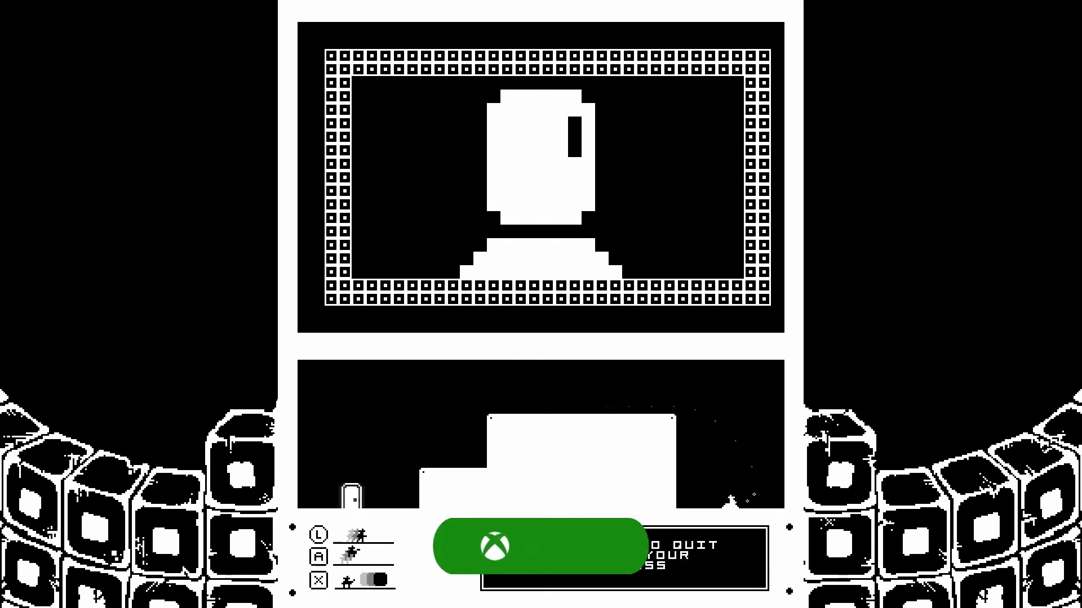
key(Left)
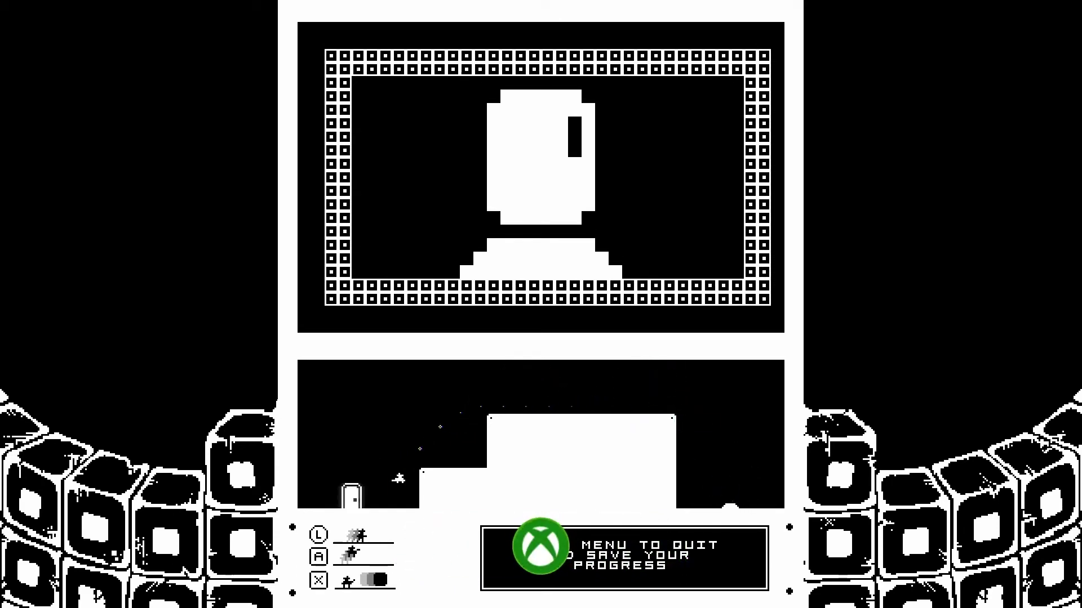
key(Left)
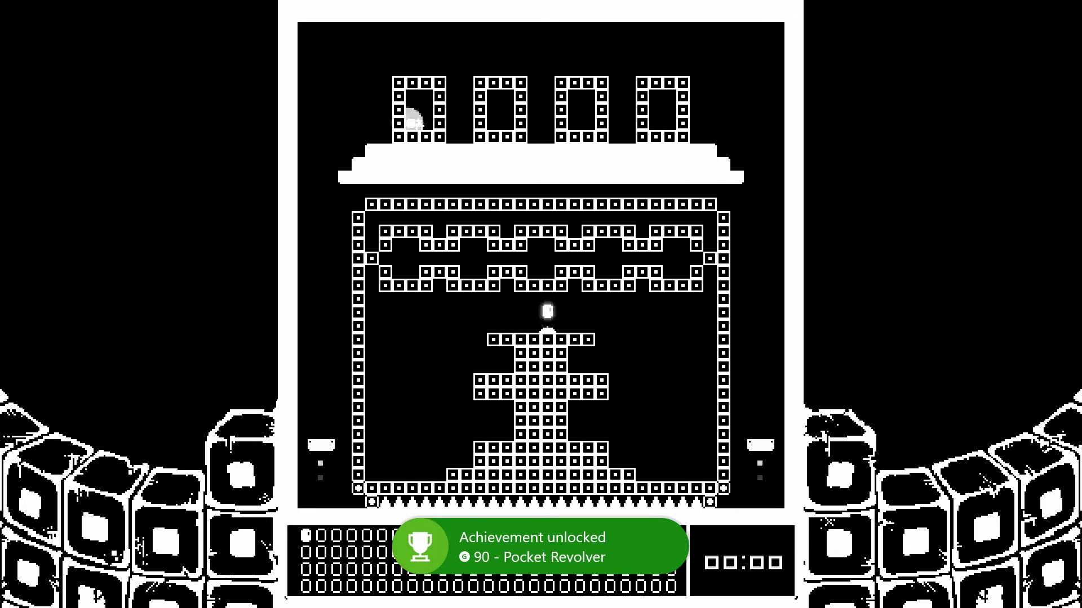